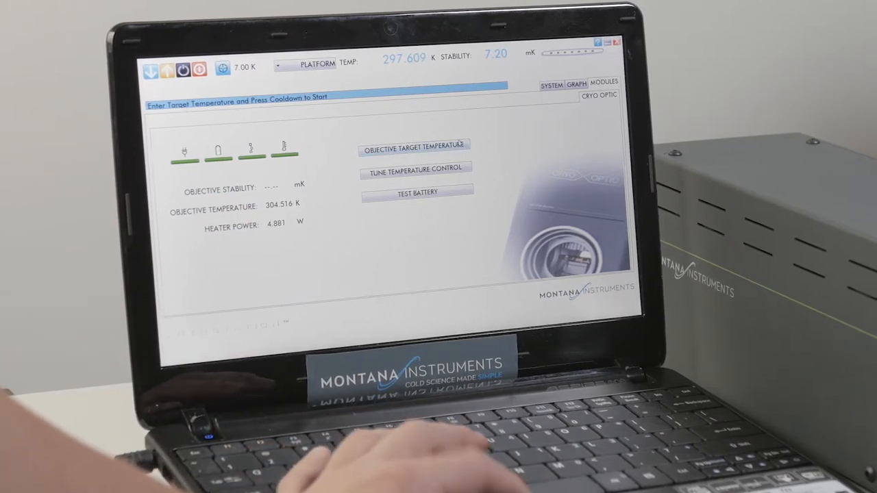
Step: Bring up the objective target temperature prompt showing 310.00 K within the 280–315 K range
left_click(440, 150)
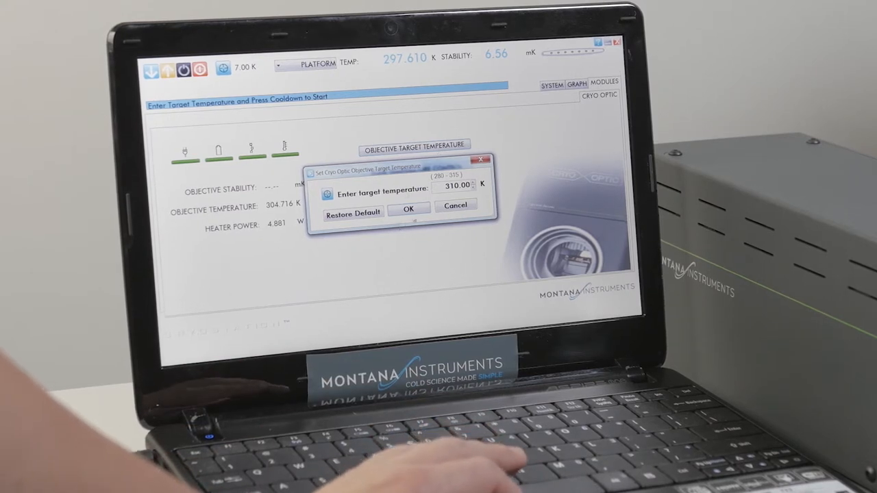
Step: Confirm the objective target temperature at 310.00 K, closing the prompt
left_click(408, 209)
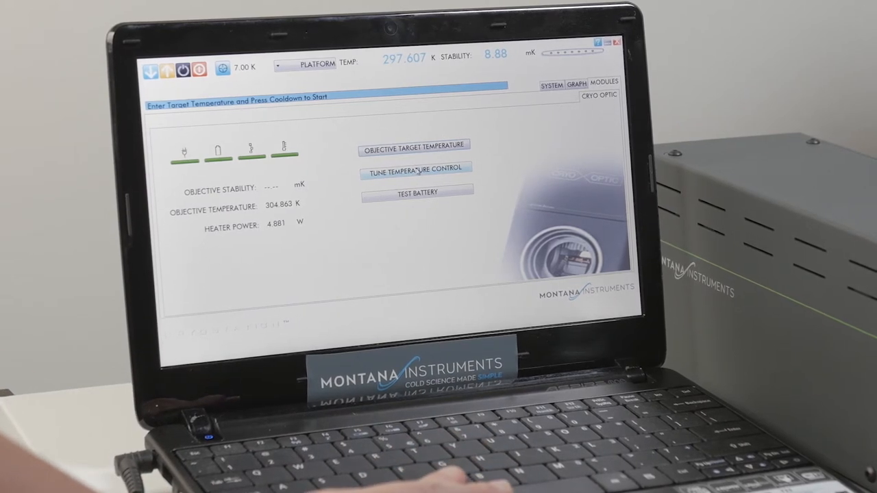
left_click(415, 169)
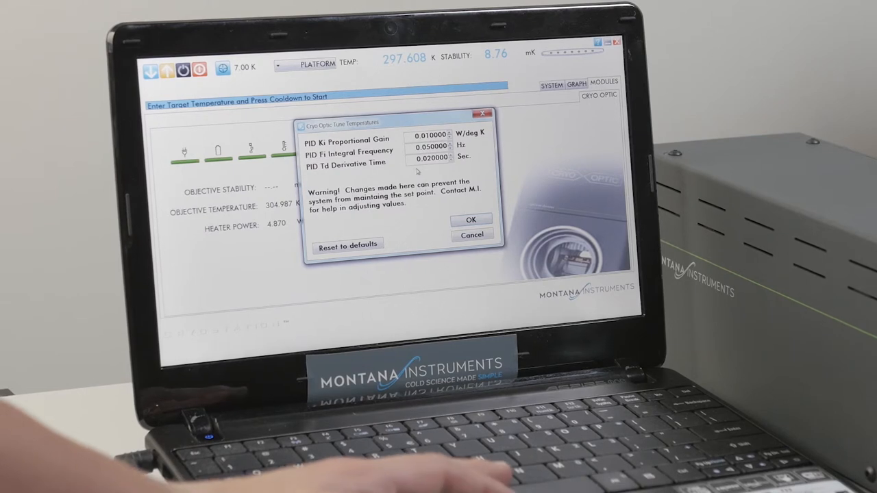
left_click(471, 220)
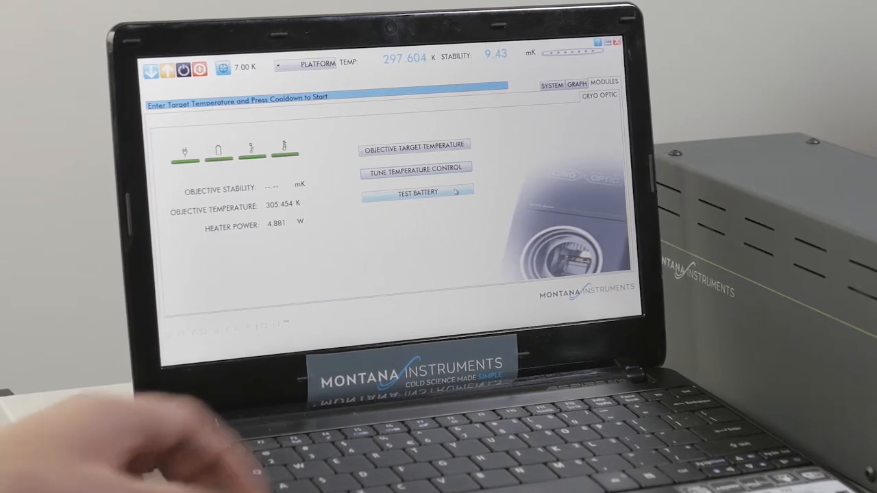
Step: View the SYSTEM readouts, then the temperature-versus-time graph with platform near 297.6 K
left_click(552, 85)
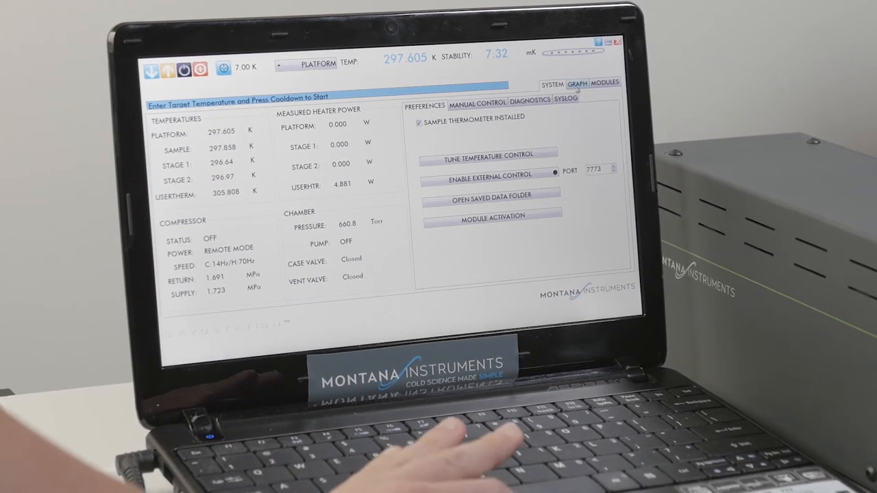
left_click(577, 84)
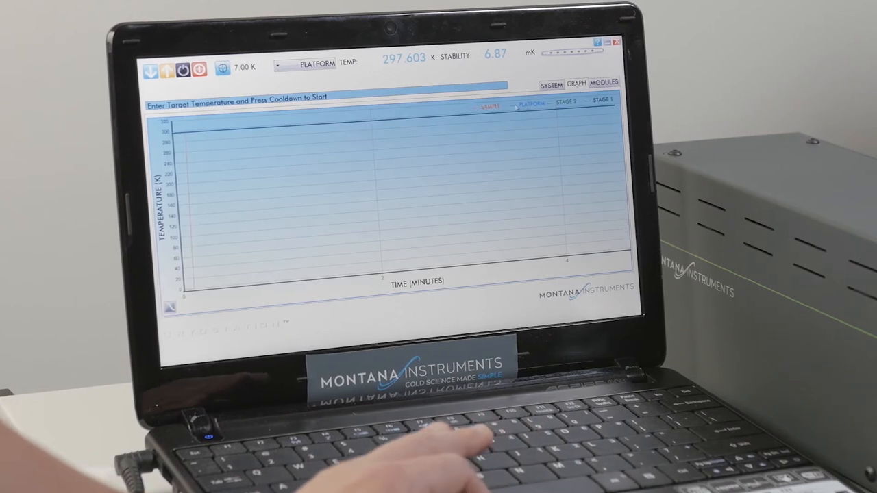